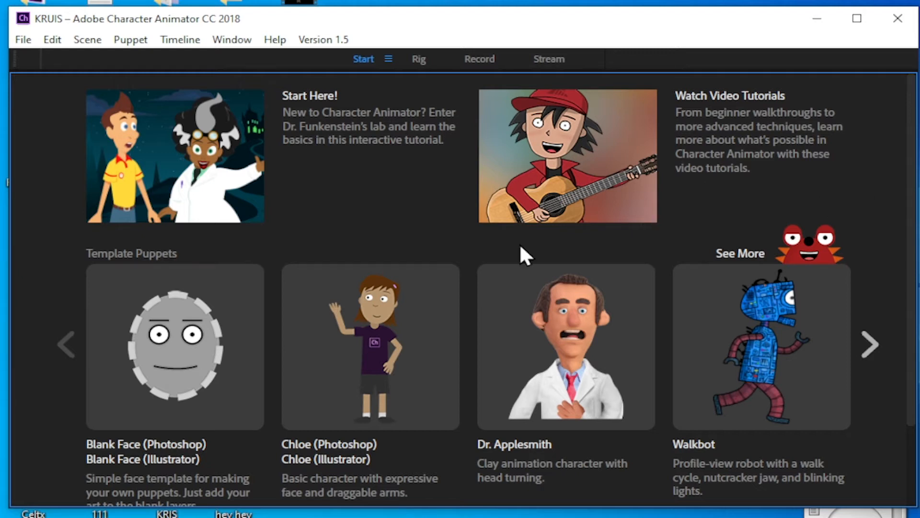
Create a new project named KRISS on the Desktop.
left_click_drag(915, 144, 909, 237)
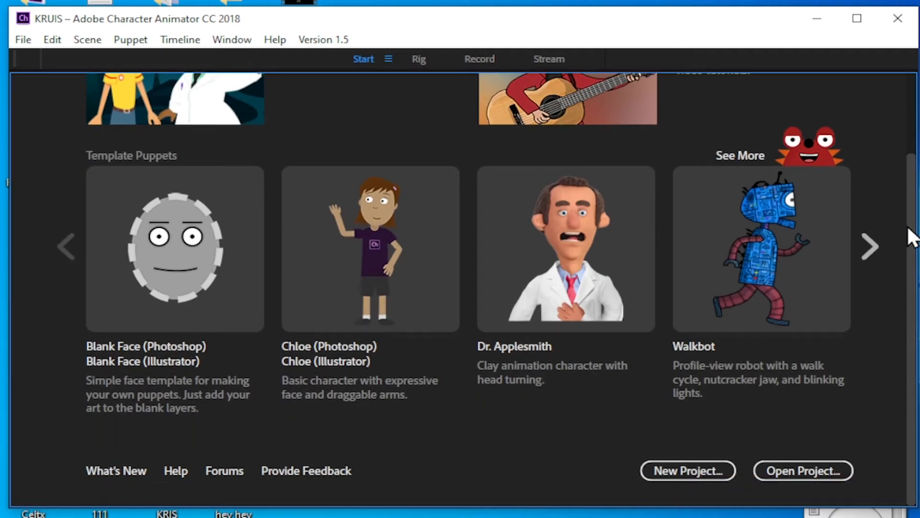
left_click(687, 470)
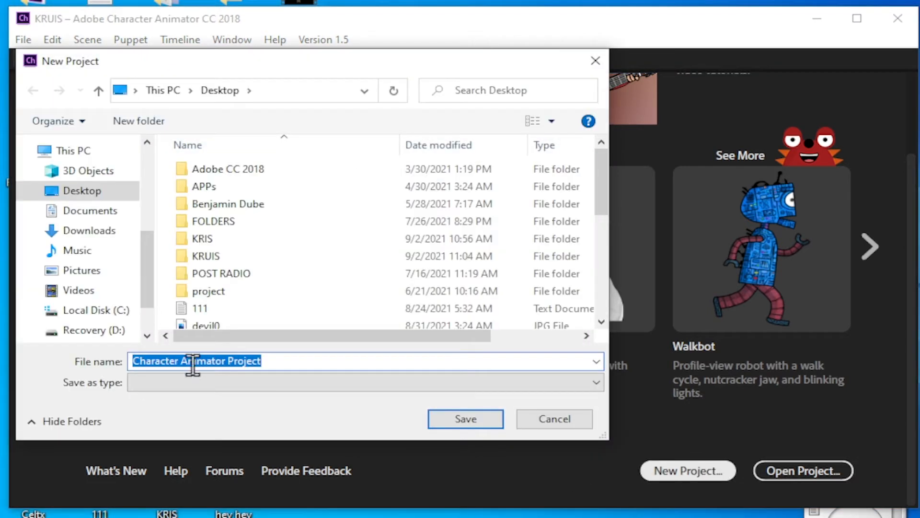
left_click(94, 195)
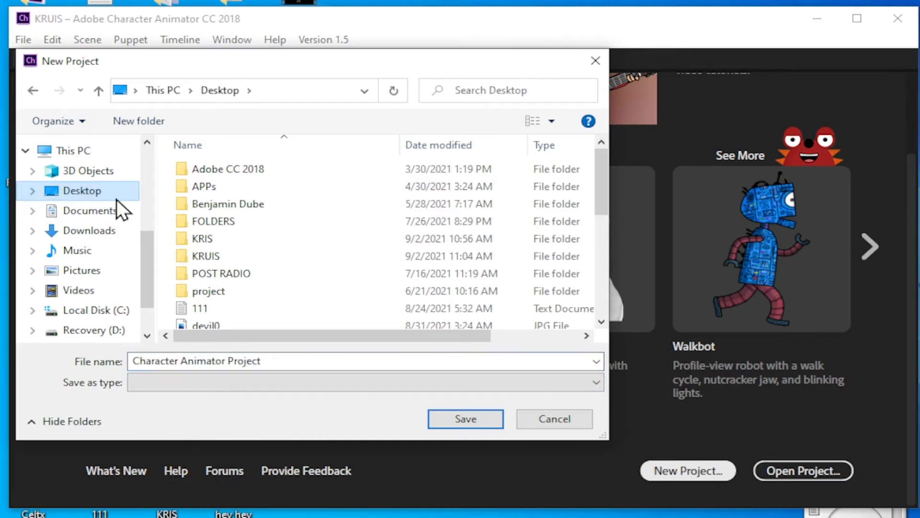
left_click(279, 361)
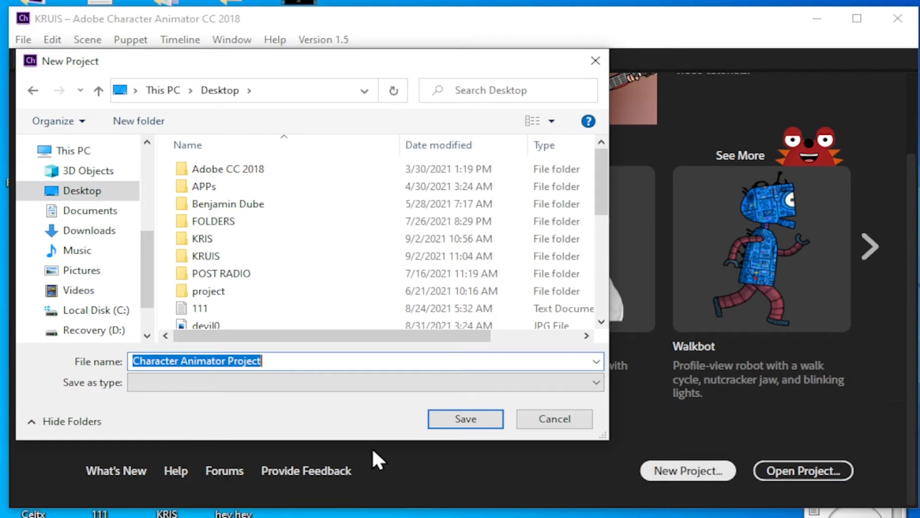
type("K")
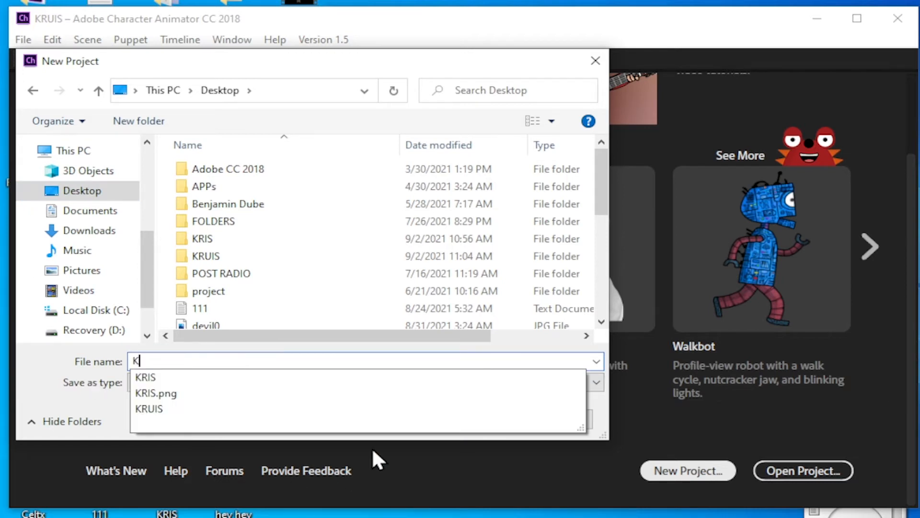
type("RISS")
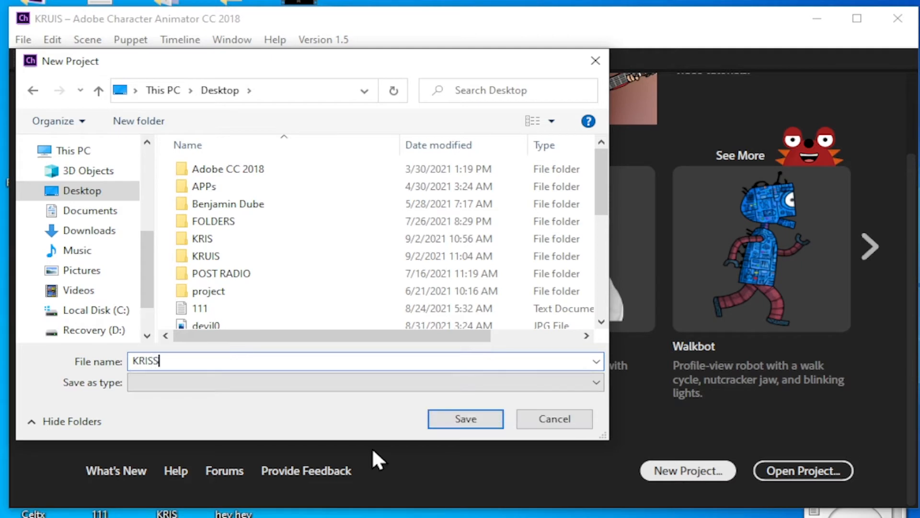
left_click(466, 424)
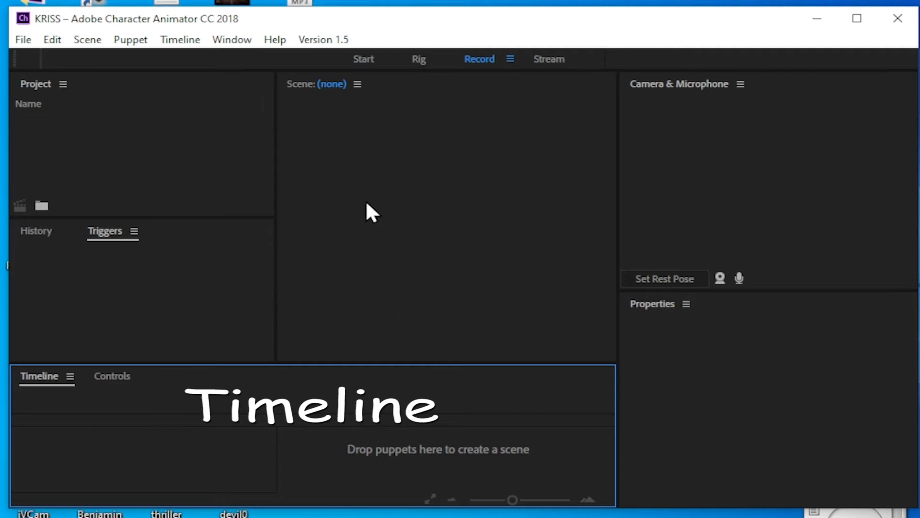
left_click(395, 175)
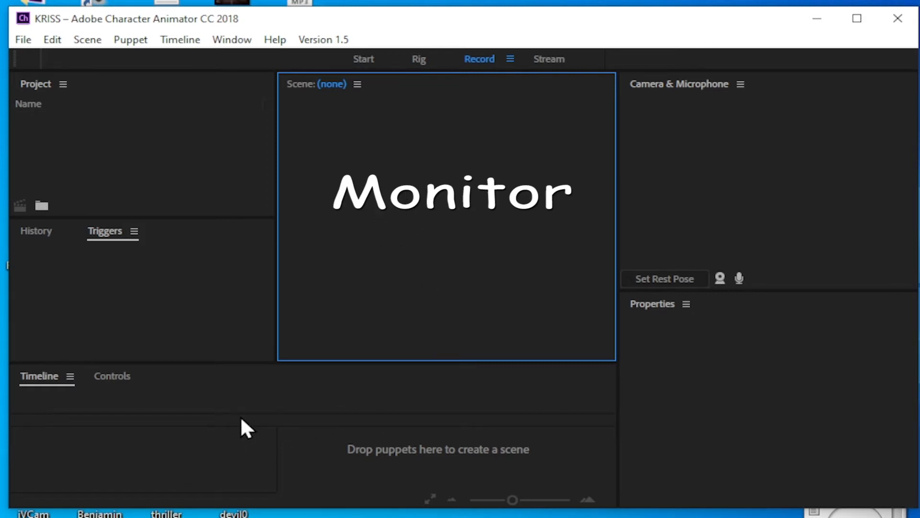
left_click(136, 154)
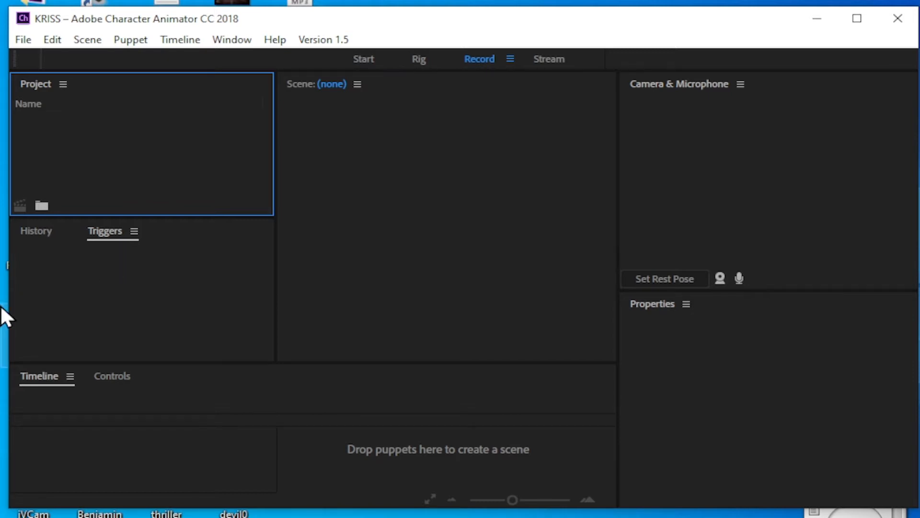
left_click(47, 282)
Test the camera input and the microphone input in turn, switching each one off again.
left_click(726, 200)
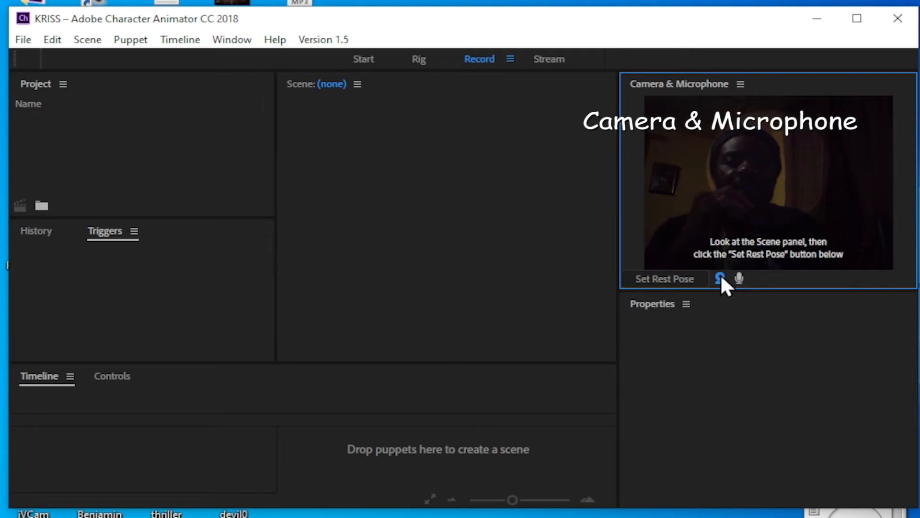
left_click(721, 278)
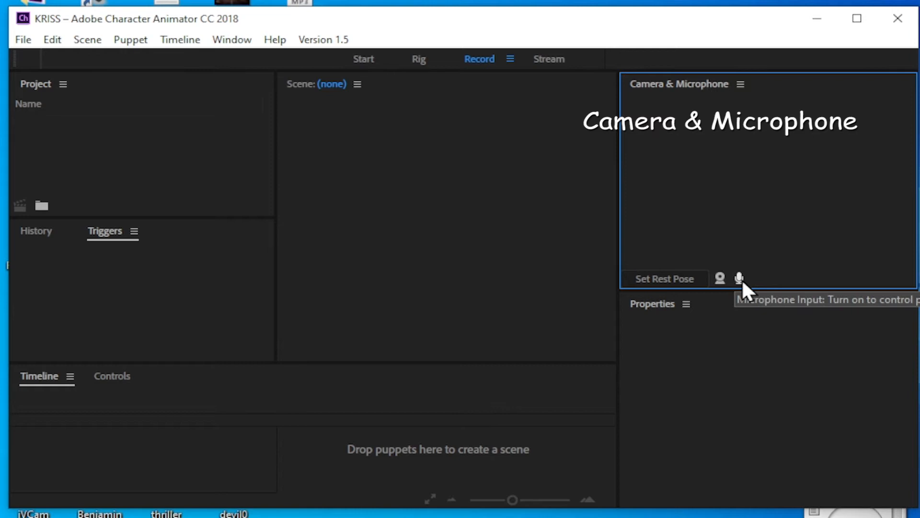
left_click(740, 278)
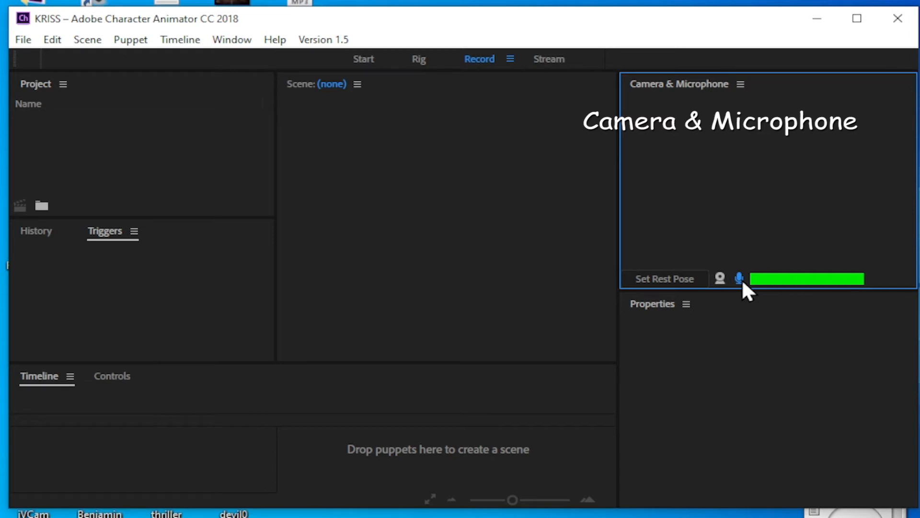
left_click(742, 281)
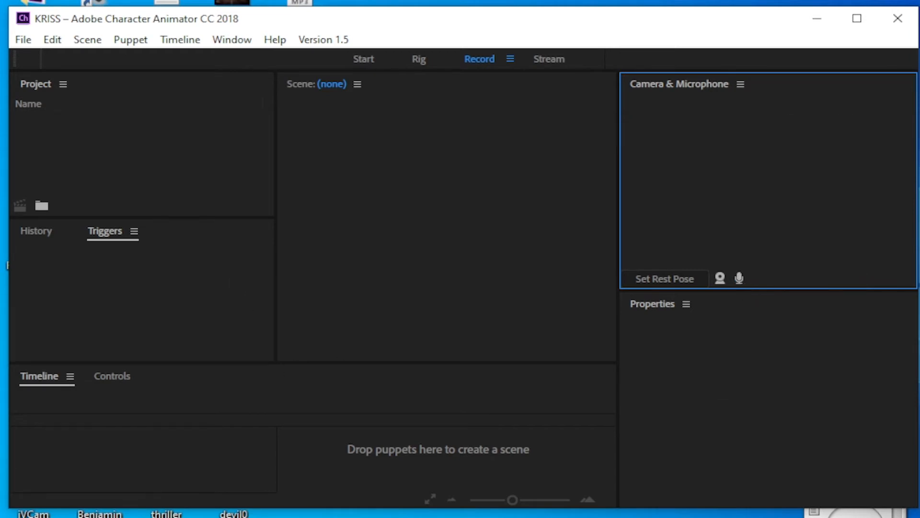
Browse the template puppets on the start page and add the Wendigo puppet to the project.
left_click(367, 61)
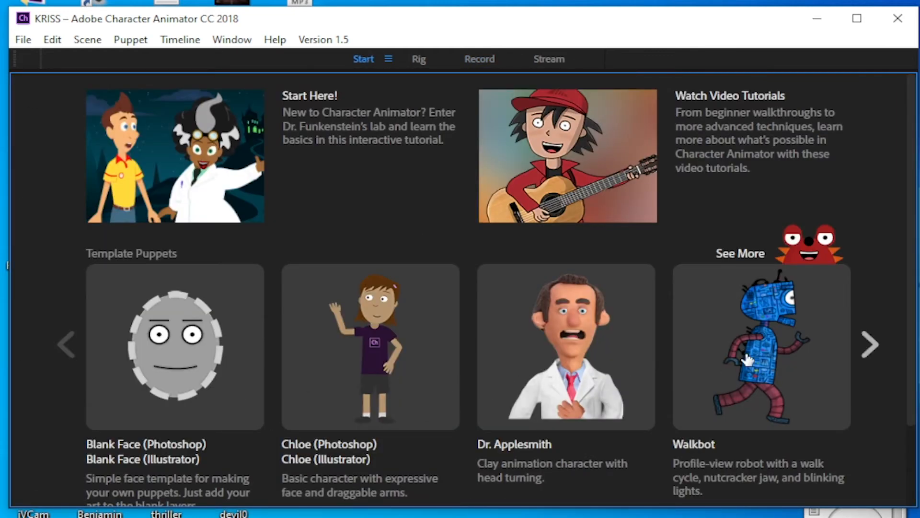
left_click(870, 340)
left_click(871, 340)
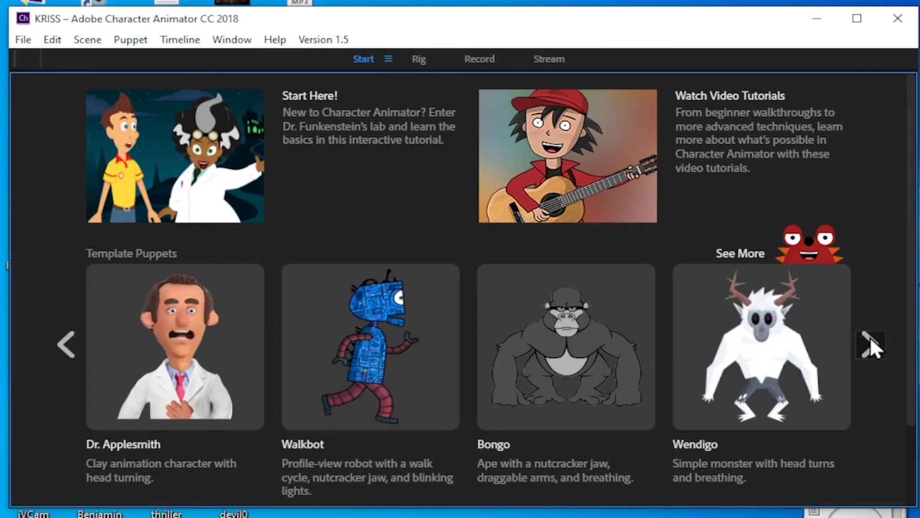
left_click(870, 340)
left_click(870, 340)
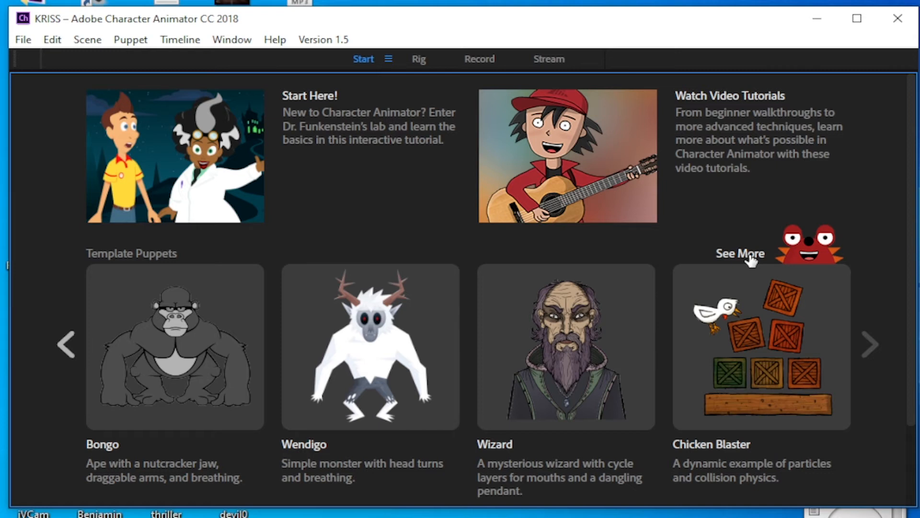
left_click(66, 348)
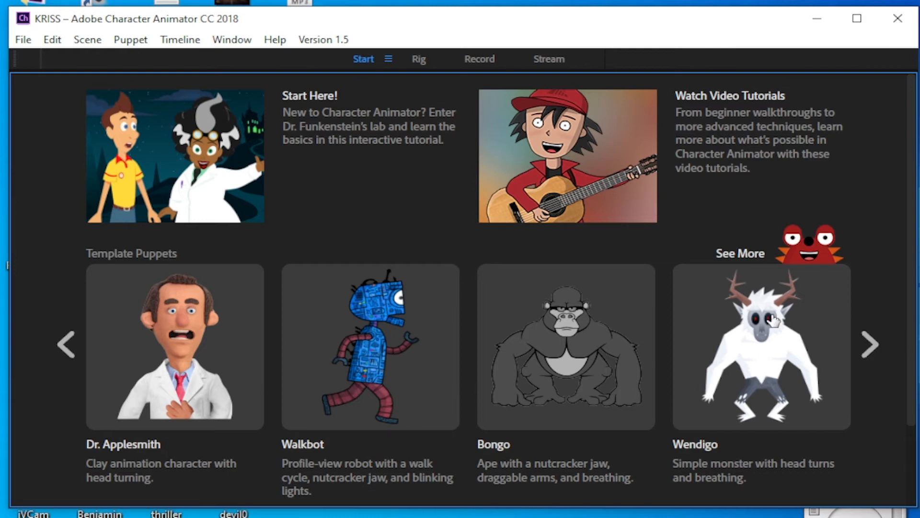
left_click(742, 340)
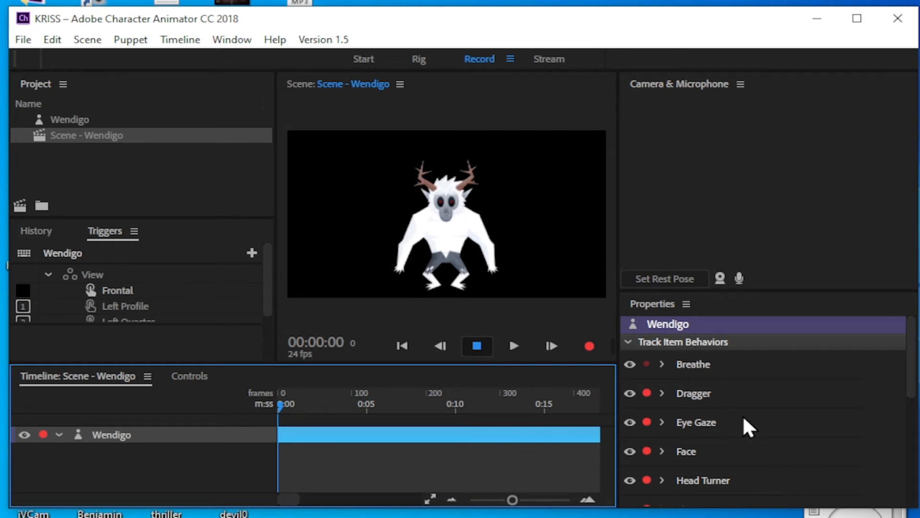
Turn the microphone input on briefly and switch it off again.
left_click(739, 278)
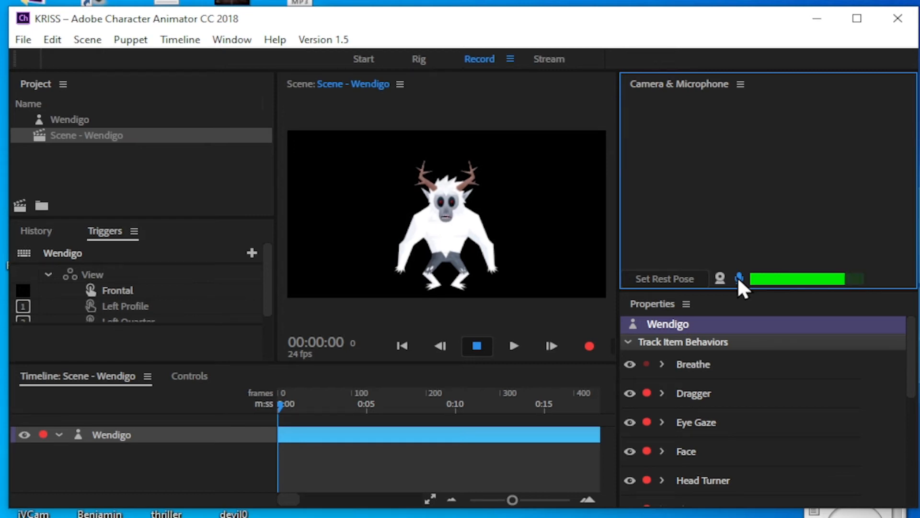
left_click(739, 277)
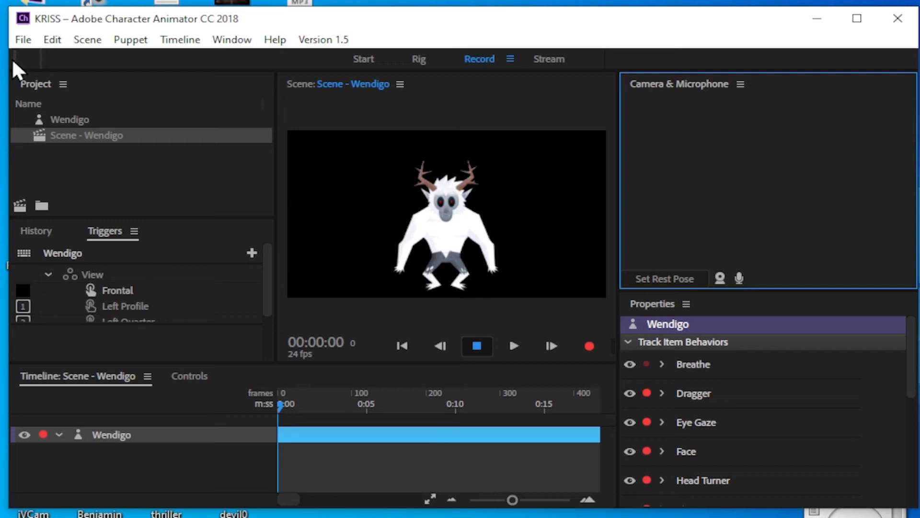
Import the audio file hey hey.mp3 from the Desktop into the project.
left_click(15, 38)
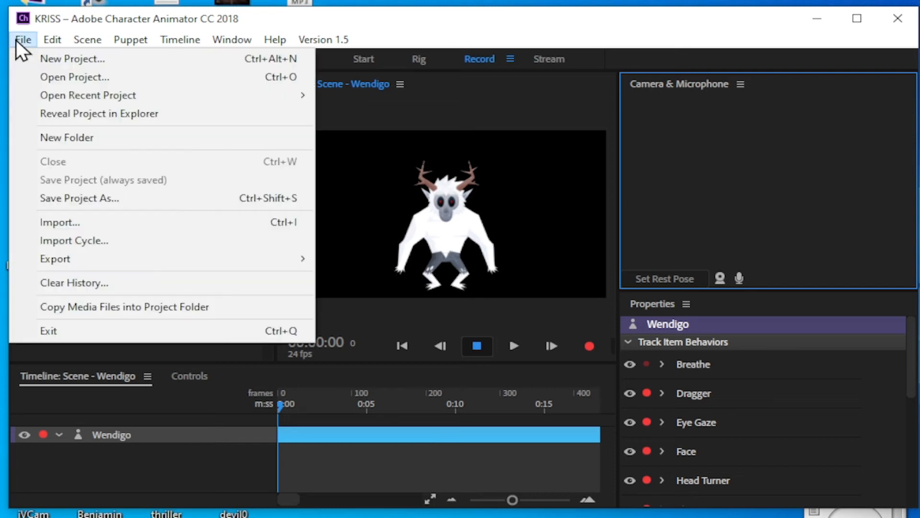
left_click(73, 223)
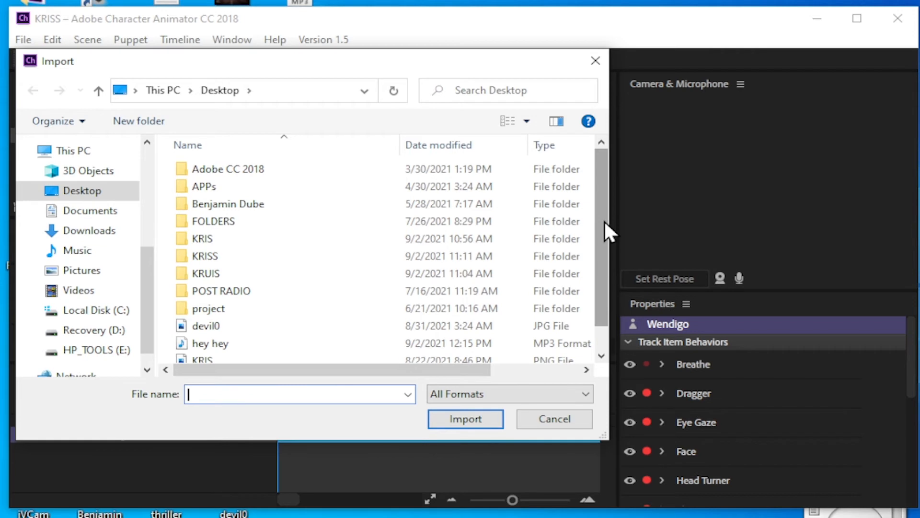
left_click_drag(604, 219, 602, 245)
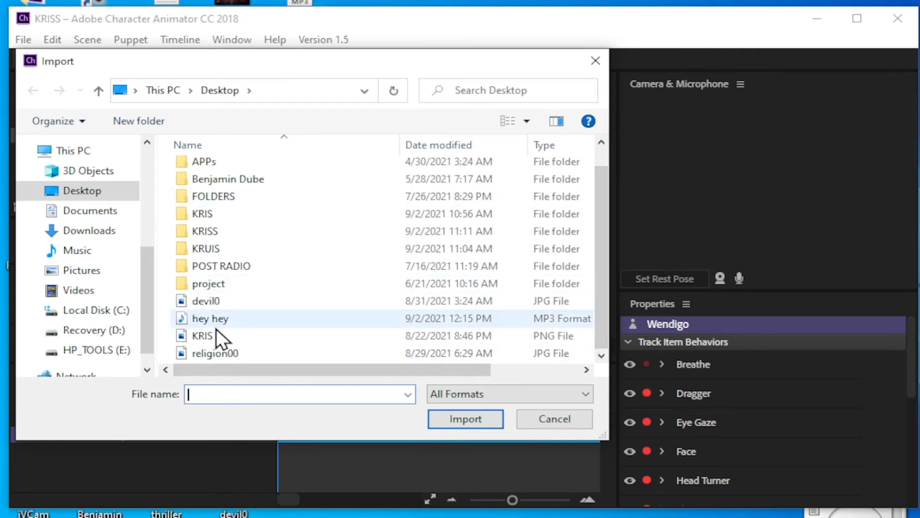
left_click(180, 318)
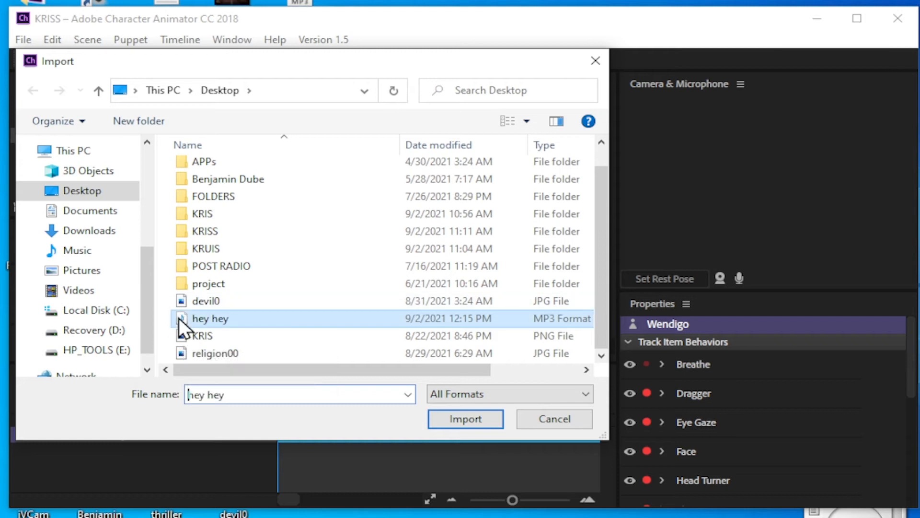
left_click(471, 420)
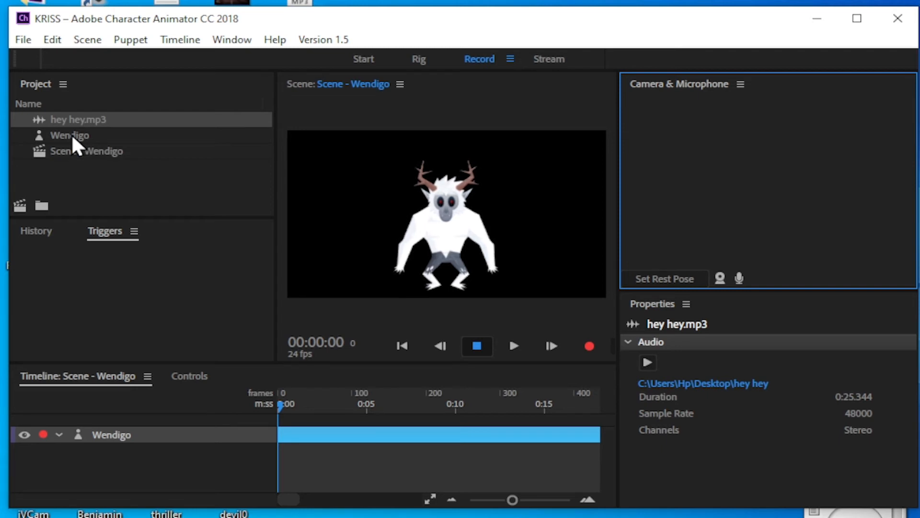
Add the hey hey audio to the Wendigo scene's timeline, preview it briefly and return the playhead to the start.
left_click(40, 118)
left_click_drag(41, 135, 64, 467)
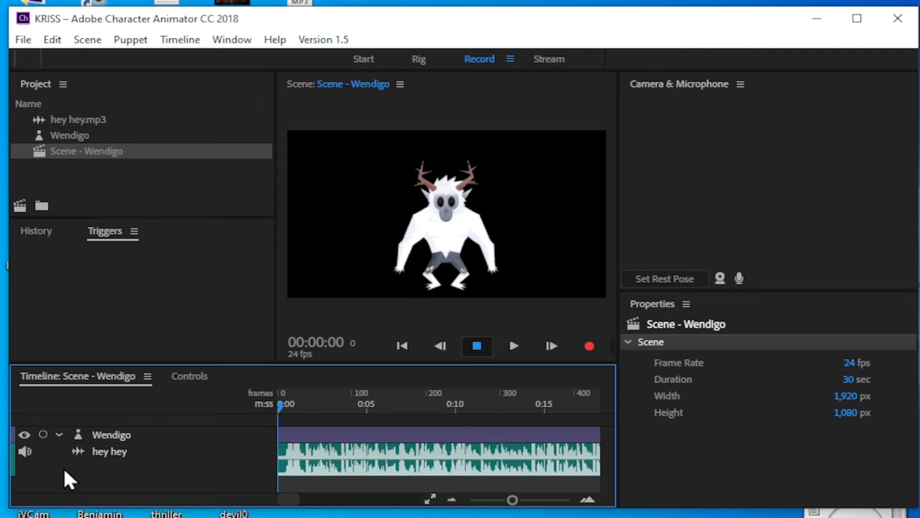
key("space")
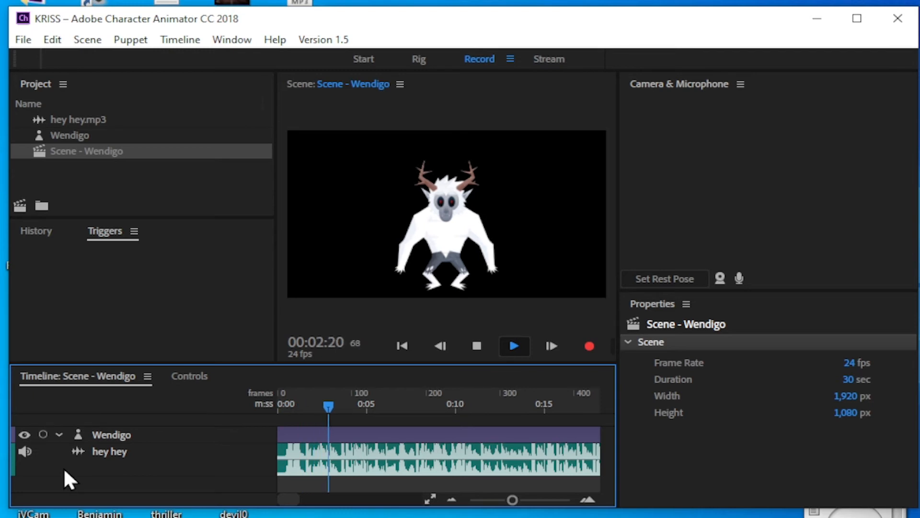
key("space")
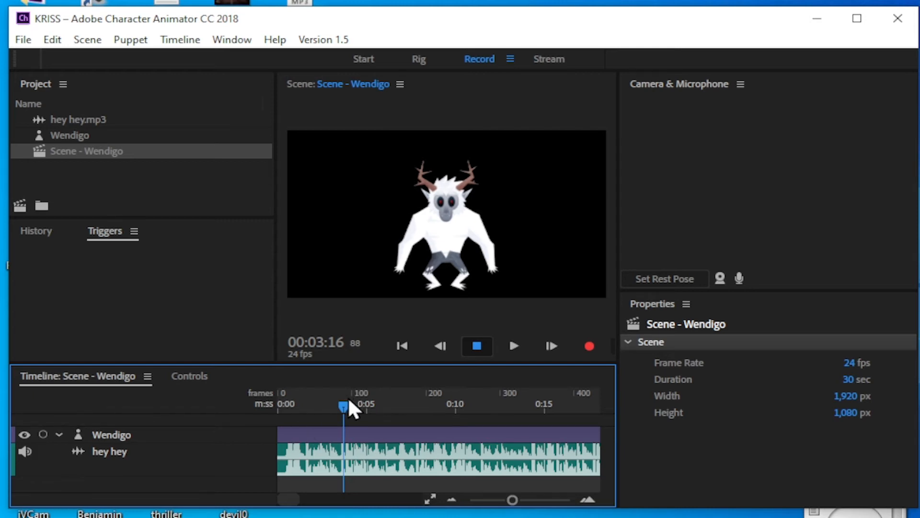
left_click_drag(346, 406, 222, 433)
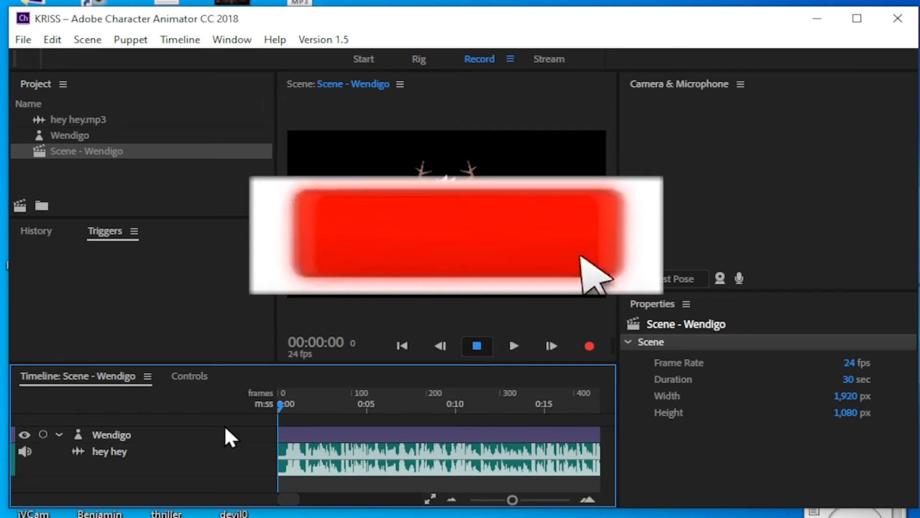
Compute lip sync from the scene audio for the Wendigo puppet track.
left_click(125, 438)
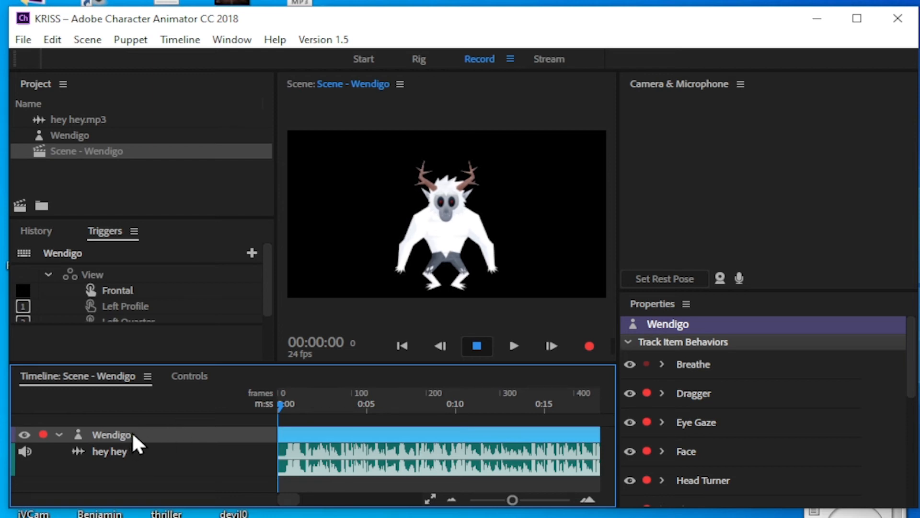
left_click(180, 40)
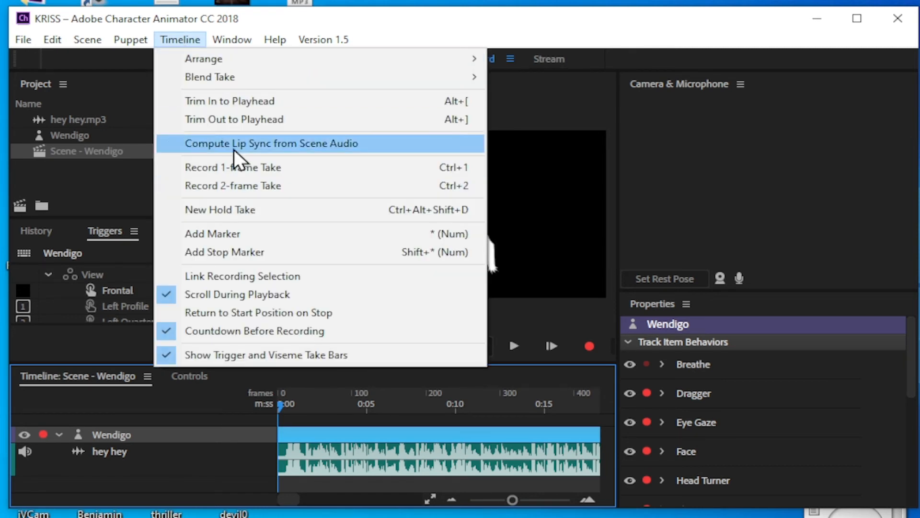
left_click(285, 143)
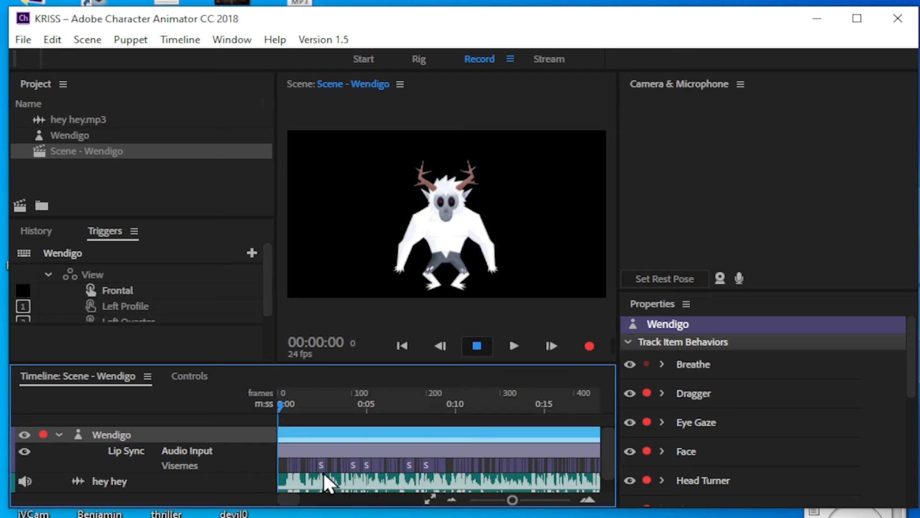
Examine the individual visemes on Wendigo's Lip Sync track, up close and across the whole timeline.
key("=")
key("=")
key("=")
key("=")
key("=")
key("=")
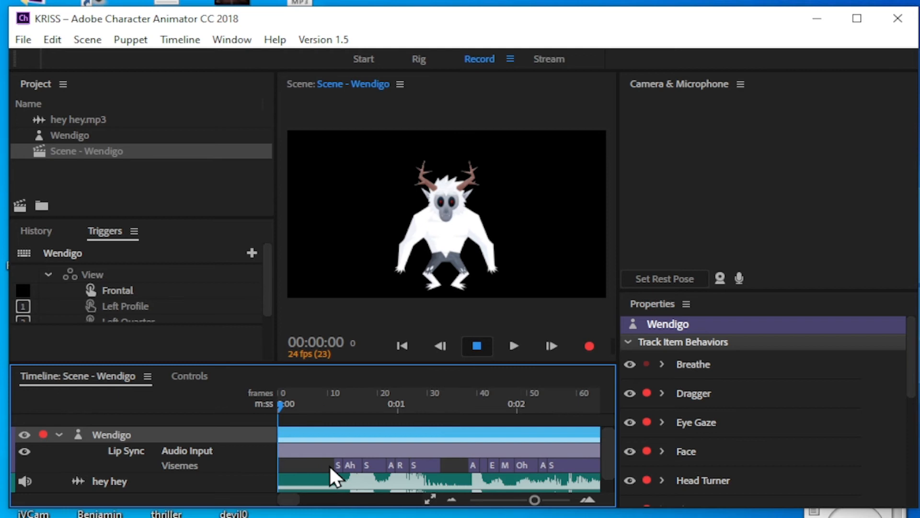
left_click(329, 465)
key("minus")
key("minus")
key("minus")
key("minus")
key("minus")
key("minus")
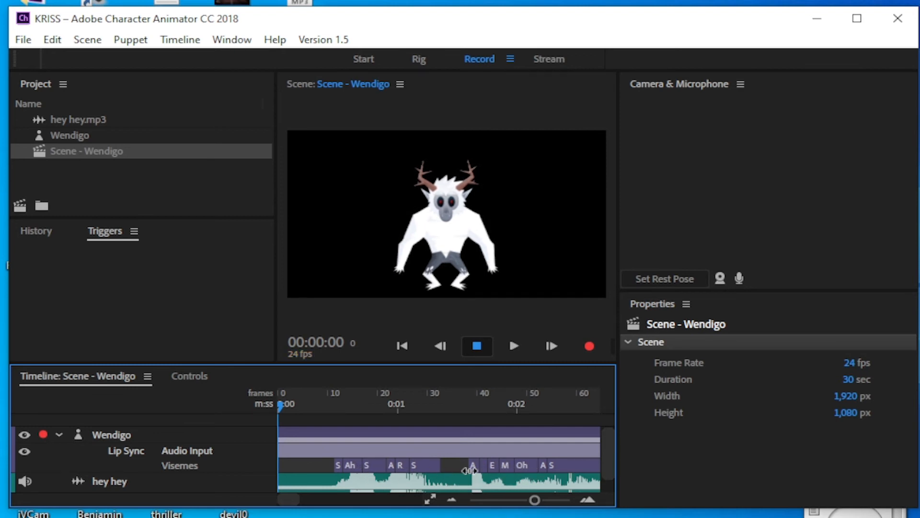
scroll(394, 462, "down", 5)
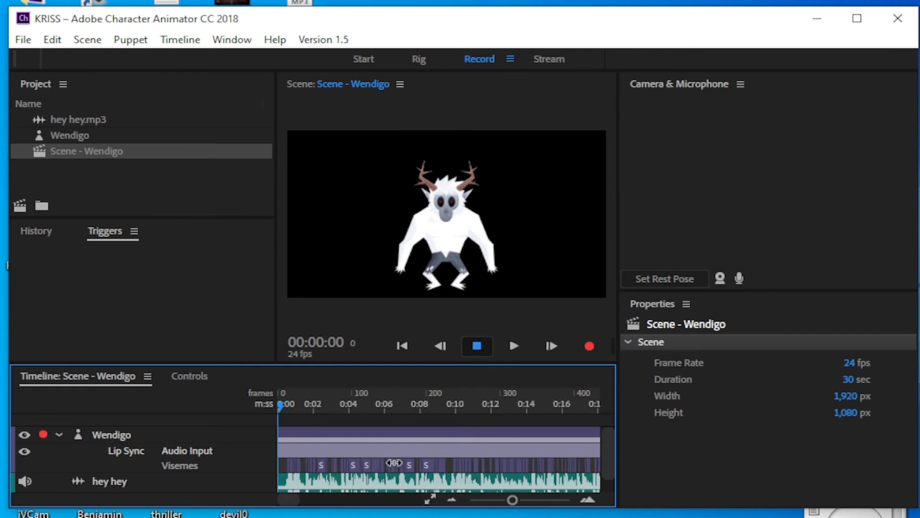
Play back the lip-synced Wendigo scene from the beginning, stop it partway and return the playhead to the start.
scroll(394, 462, "up", 1)
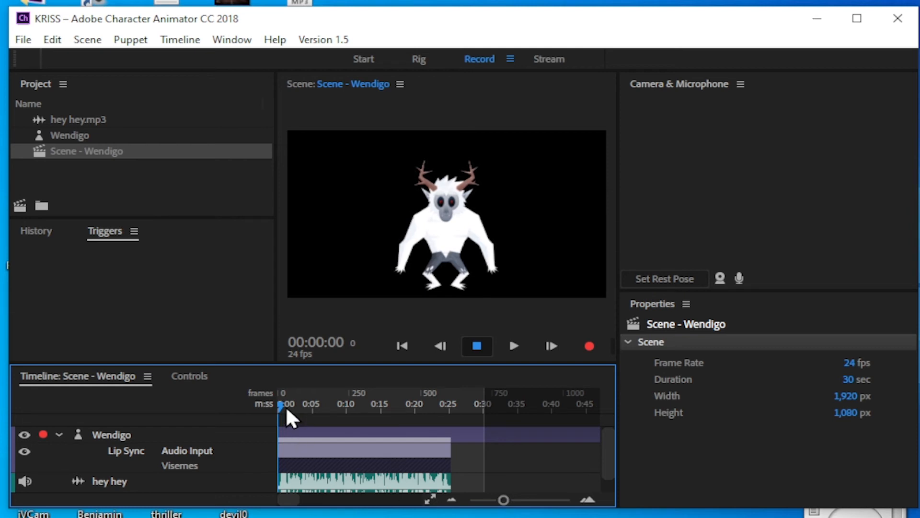
key("space")
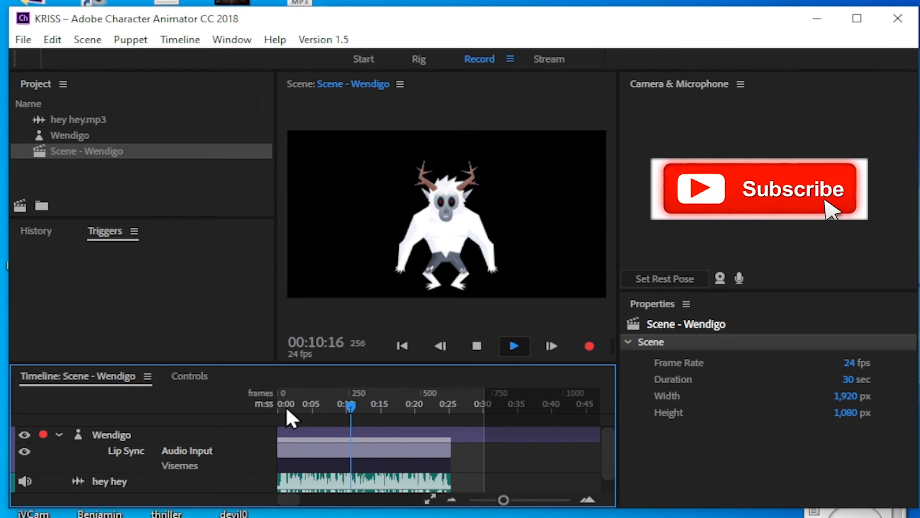
key("space")
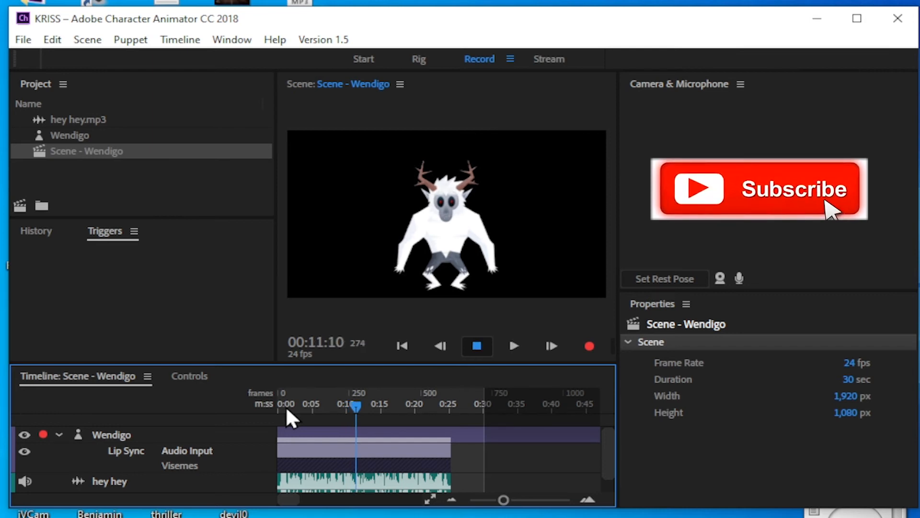
left_click(355, 407)
key("Home")
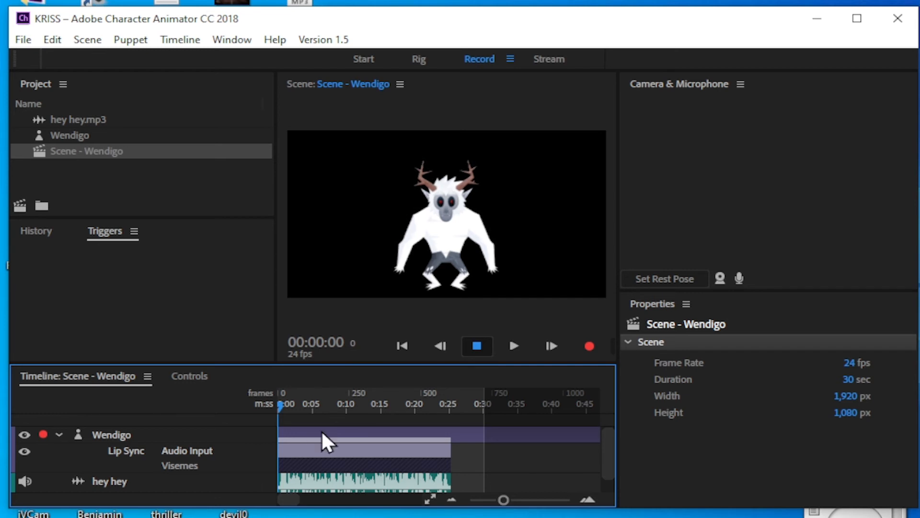
Record a take of the Wendigo puppet's View triggers from the start of the scene to past the end of the audio.
left_click(126, 435)
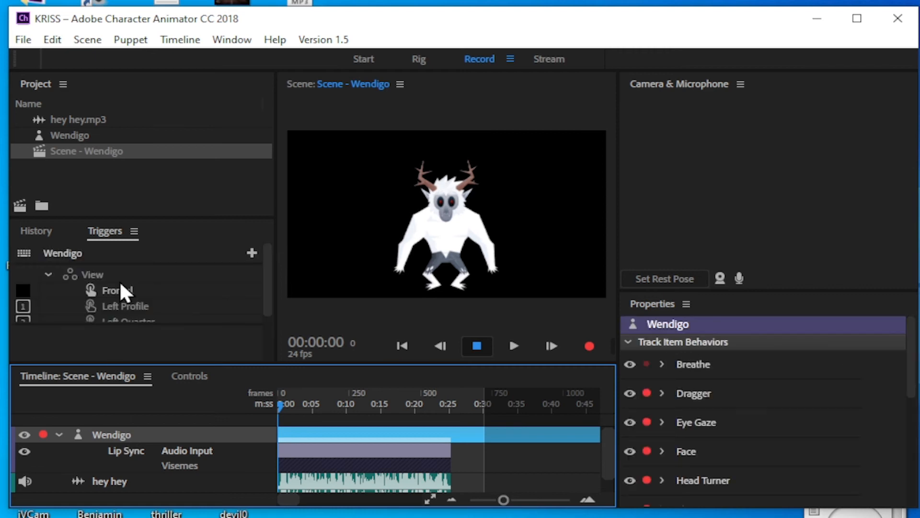
left_click(104, 234)
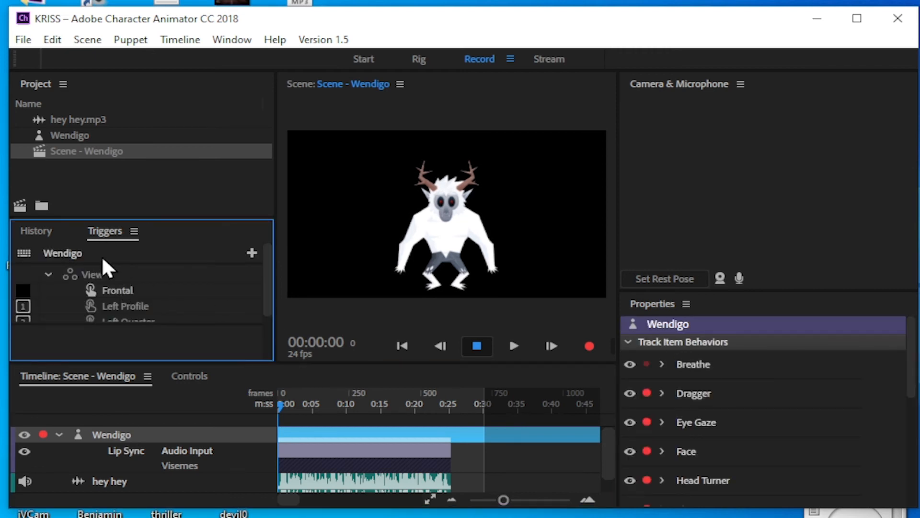
scroll(267, 277, "down", 2)
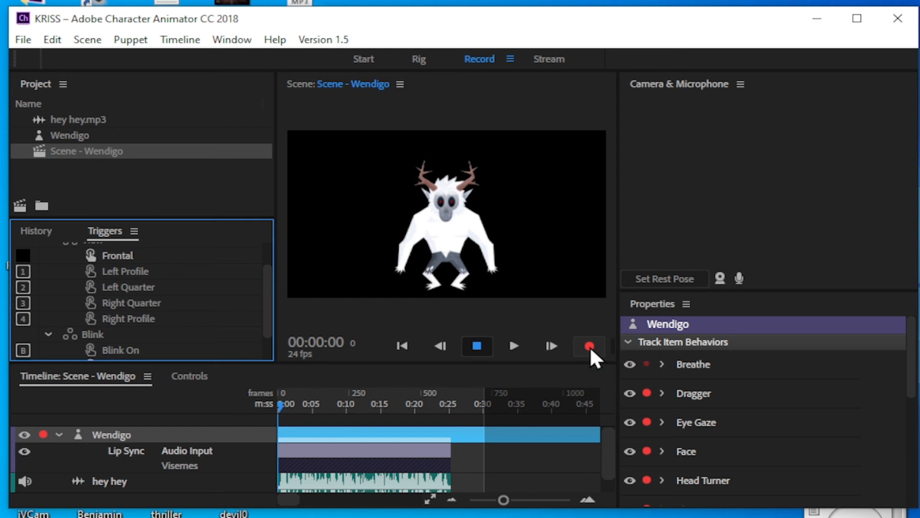
left_click(589, 347)
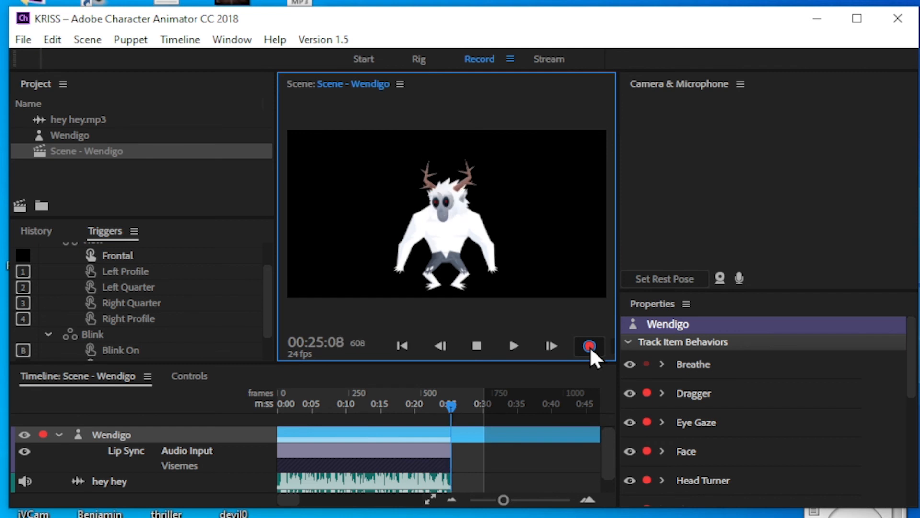
left_click(590, 346)
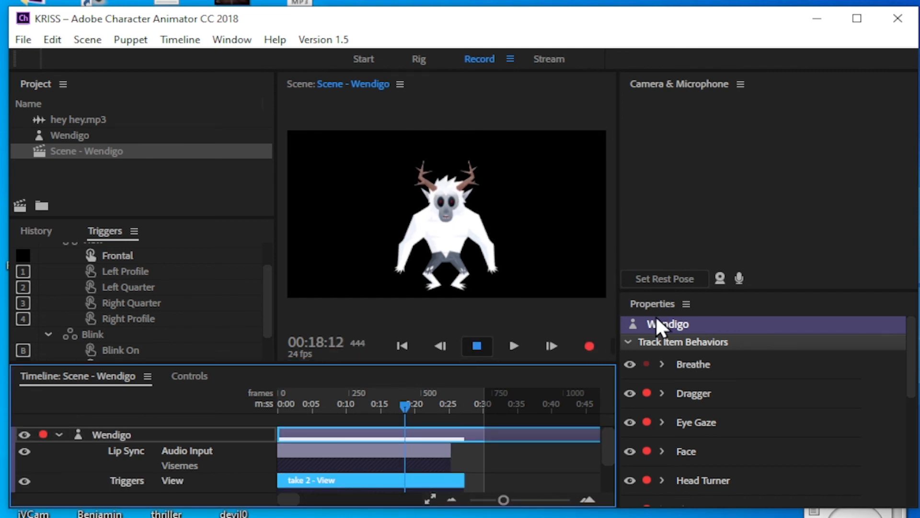
Export the scene as video via Adobe Media Encoder, saving it to the Desktop as MR WENDIGO in H.264 (*.mp4) format.
left_click(21, 42)
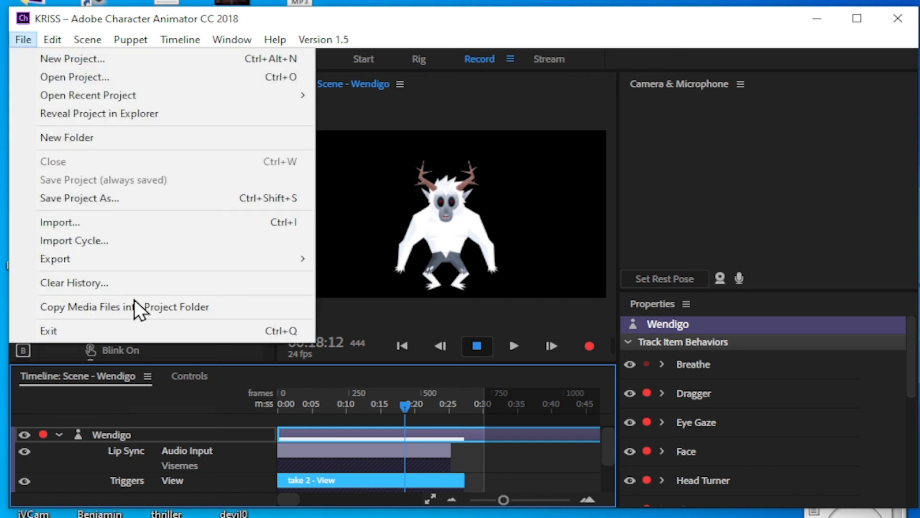
mouse_move(82, 257)
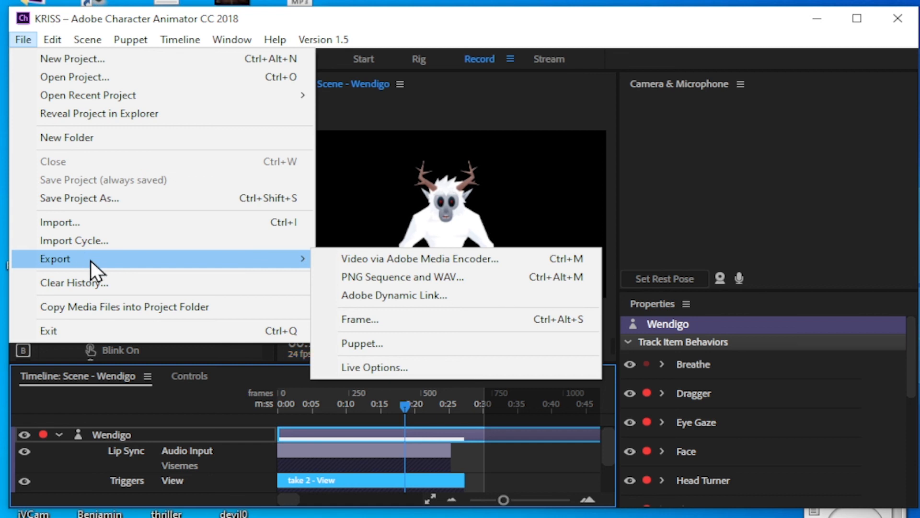
left_click(373, 255)
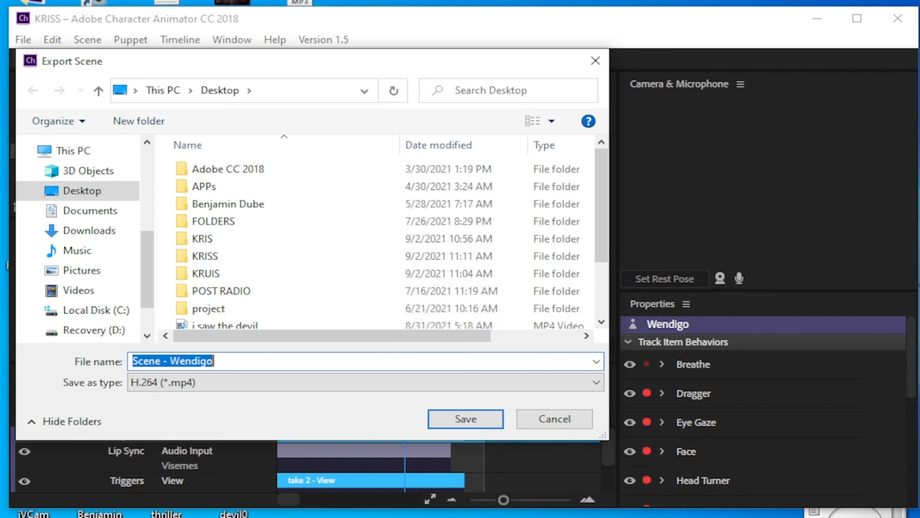
type("MR WENDIGO")
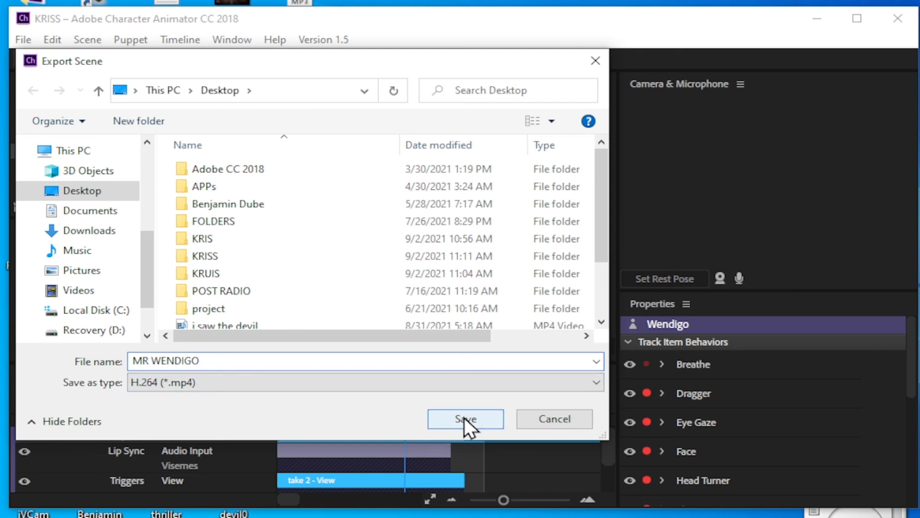
left_click(598, 383)
left_click(598, 384)
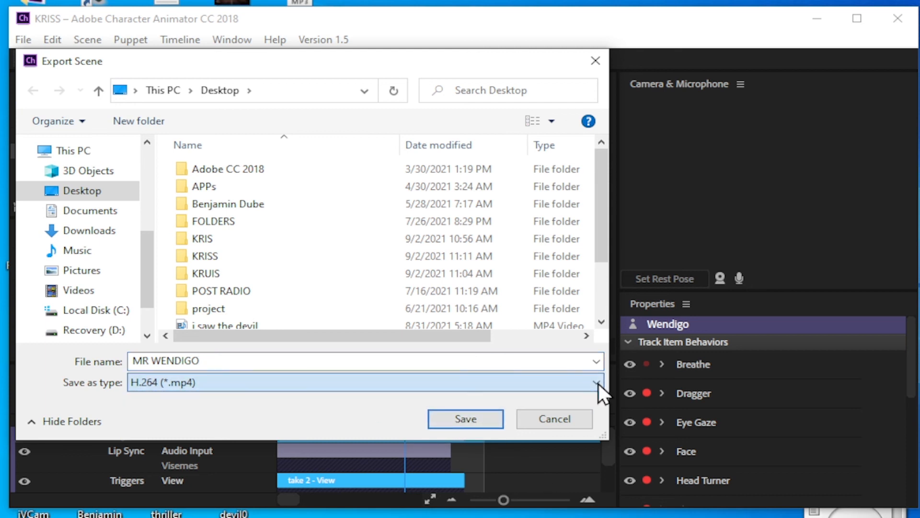
left_click(470, 415)
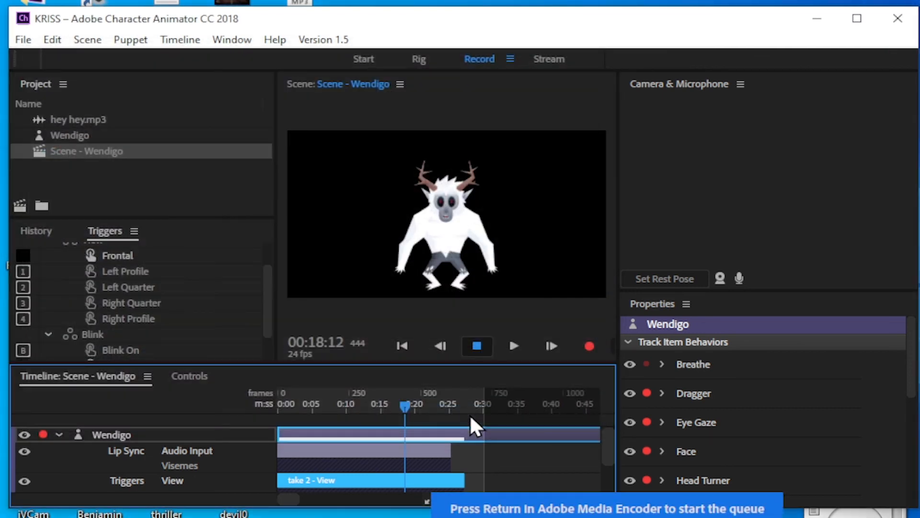